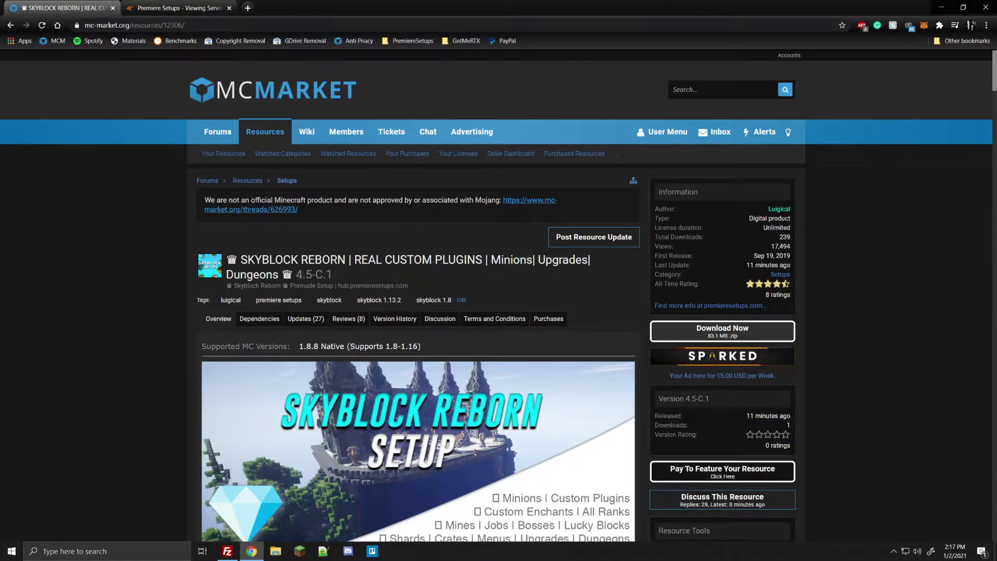
- Switch from MC-Market to the Premiere Setups 'Viewing Server' console tab
{"action": "key", "text": "ctrl+Tab"}
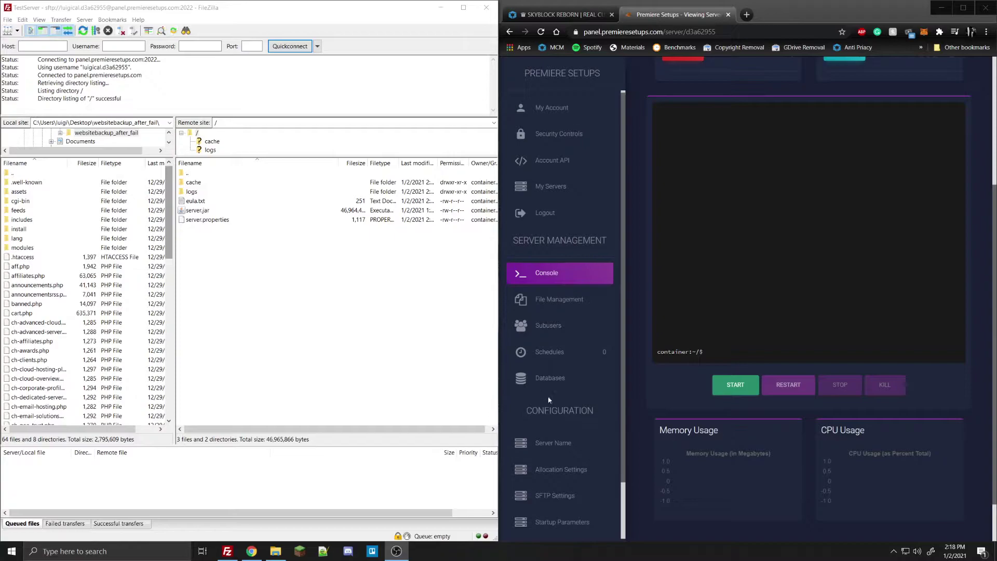
- Show the SFTP Settings page with address sftp://panel.premieresetups.com:2022 and the account username
{"action": "scroll", "coordinate": [571, 426], "scroll_direction": "down", "scroll_amount": 1}
{"action": "left_click", "coordinate": [554, 450]}
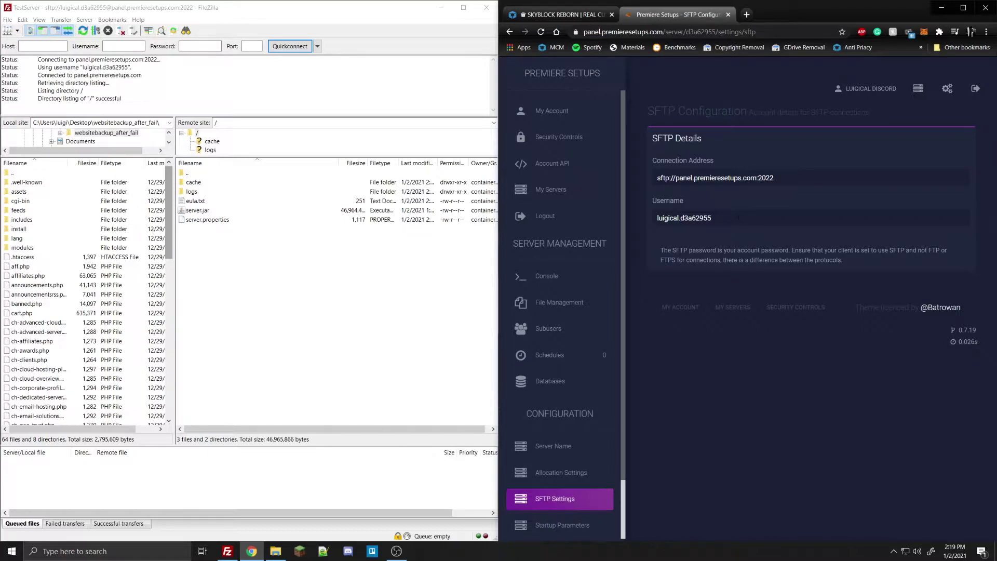
- Open the SkyblockReborn-4.5-C folder in File Explorer, placed at the lower right beside FileZilla
{"action": "left_click", "coordinate": [275, 551]}
{"action": "left_click_drag", "start_coordinate": [173, 12], "coordinate": [466, 237]}
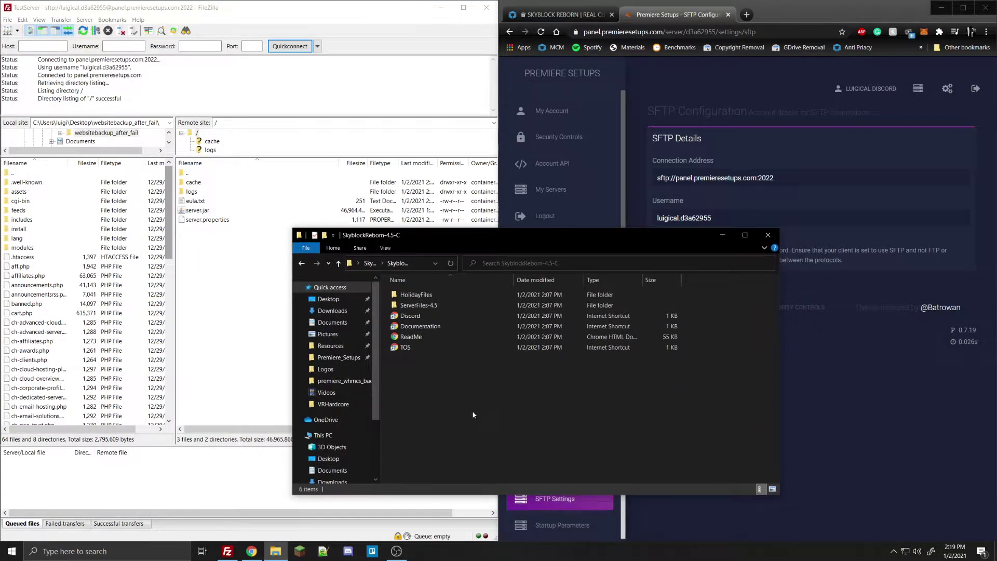
{"action": "double_click", "coordinate": [431, 308]}
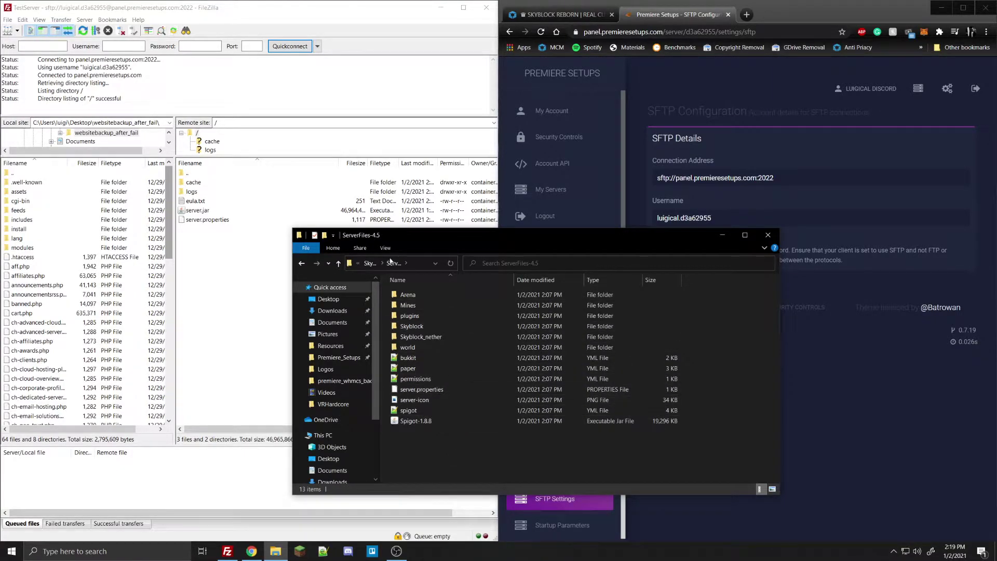
{"action": "left_click", "coordinate": [370, 263]}
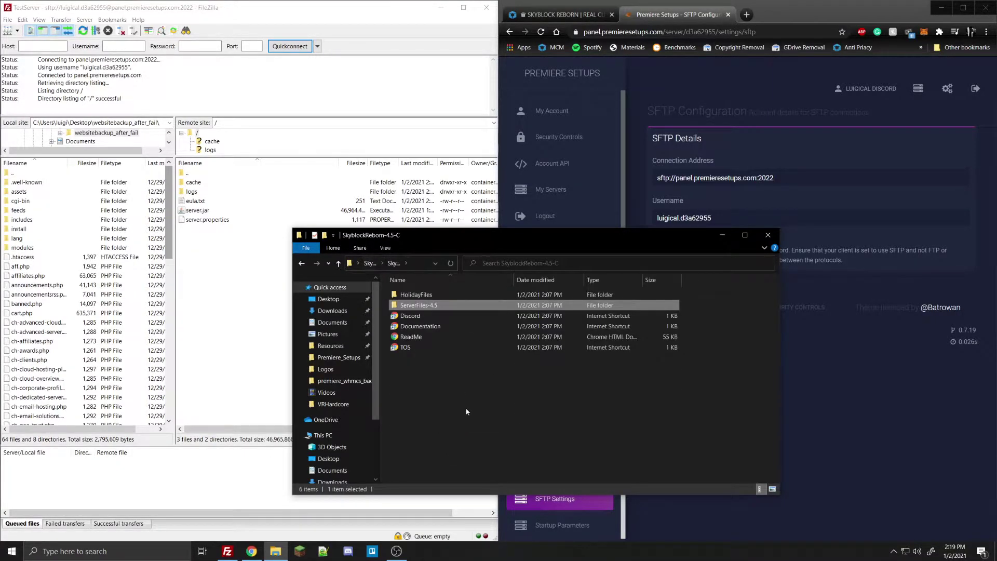
{"action": "left_click", "coordinate": [441, 375]}
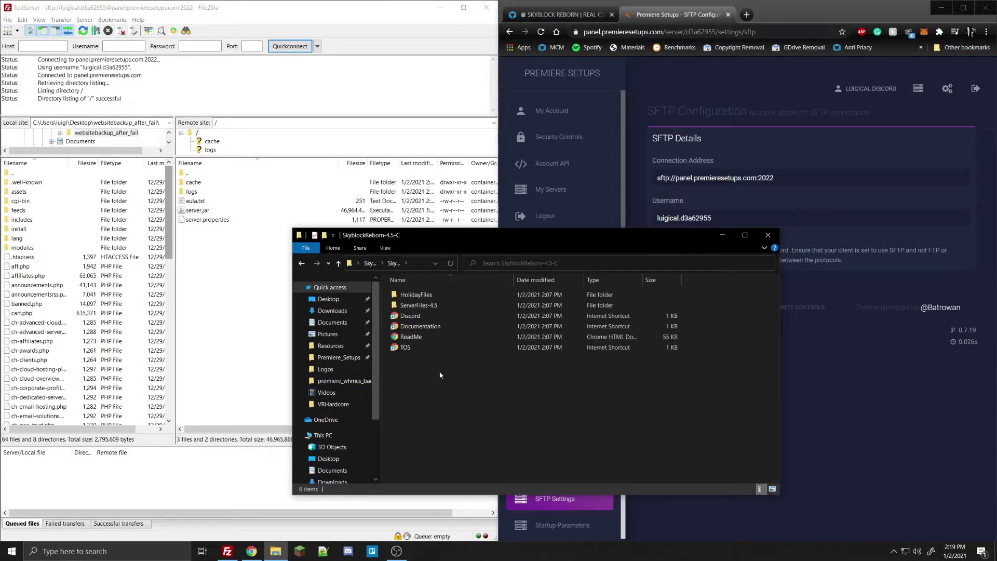
{"action": "left_click_drag", "start_coordinate": [397, 360], "coordinate": [626, 367]}
{"action": "left_click_drag", "start_coordinate": [483, 229], "coordinate": [753, 273]}
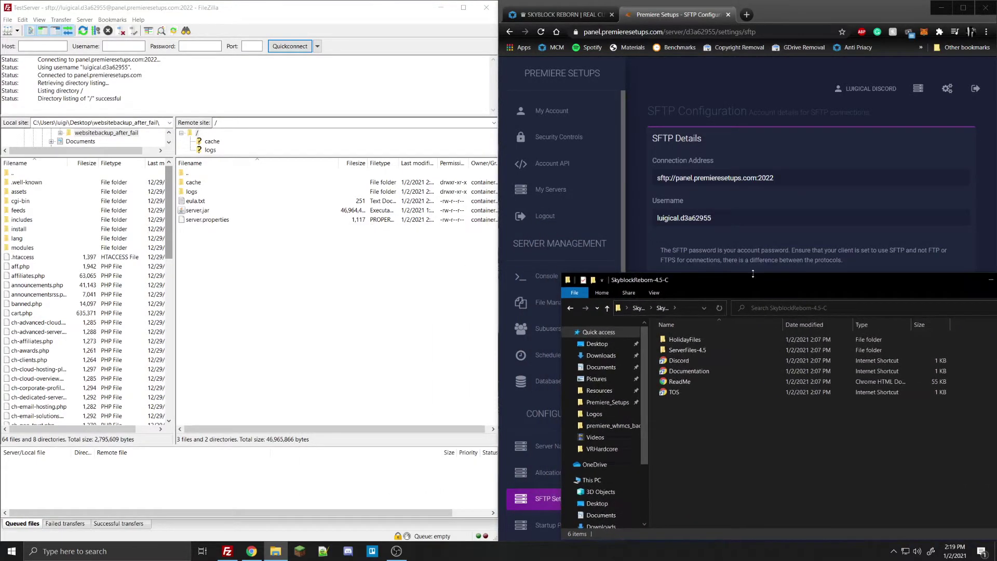
- Delete cache, logs, eula.txt, server.jar and server.properties from the server root
{"action": "left_click", "coordinate": [220, 220]}
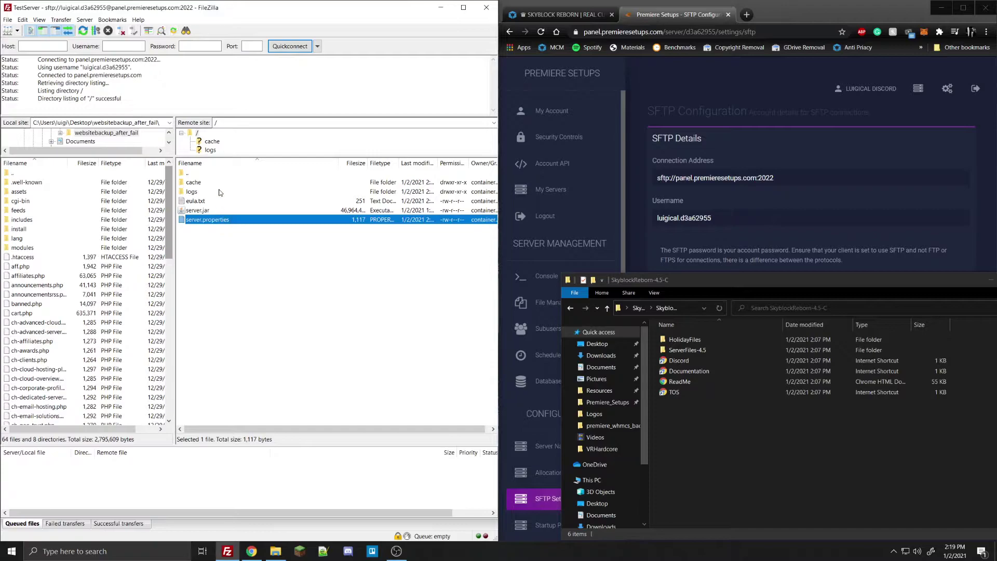
{"action": "left_click", "coordinate": [220, 183], "text": "shift"}
{"action": "key", "text": "Delete"}
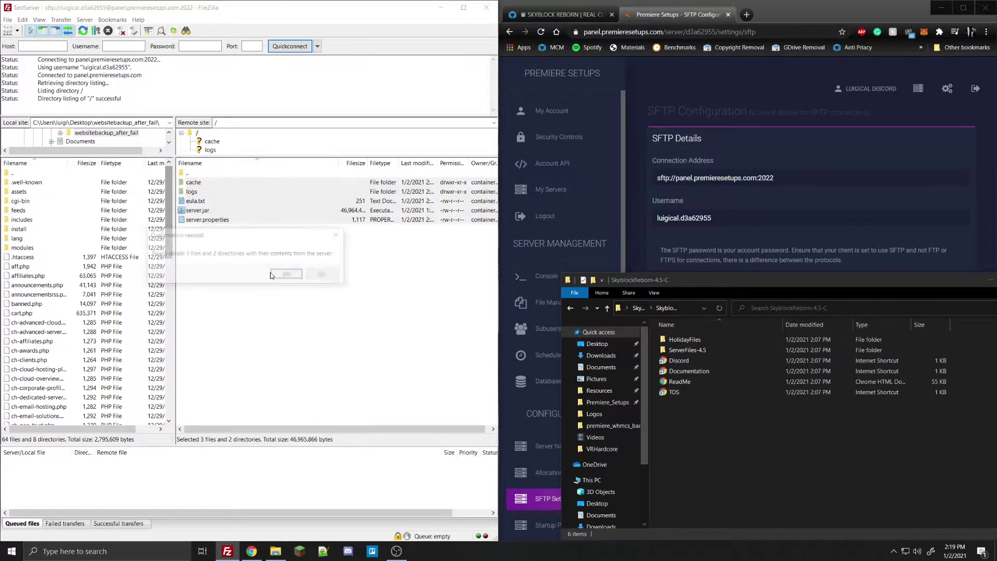
{"action": "left_click", "coordinate": [284, 278]}
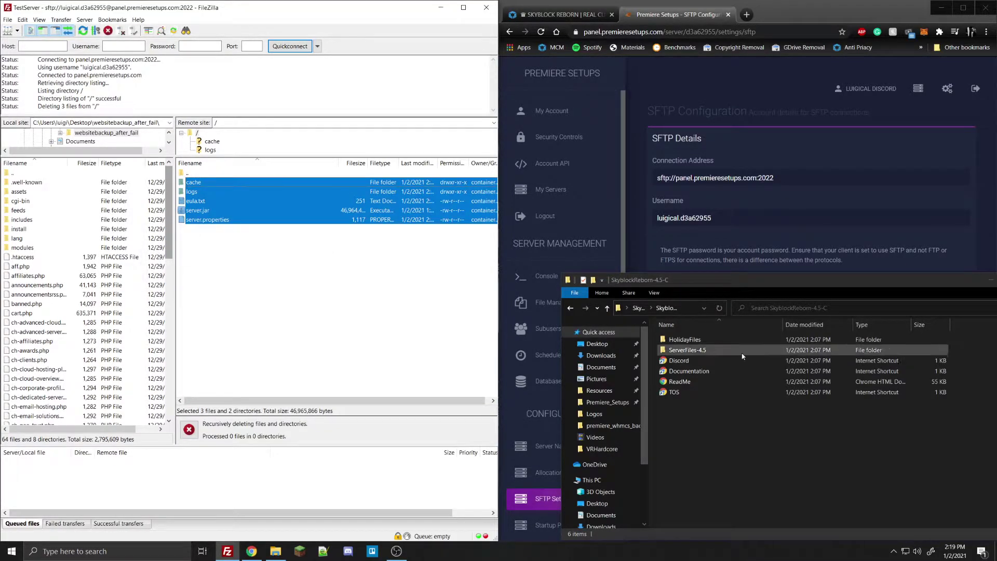
- Open ServerFiles-4.5 in File Explorer and select all 13 of its files
{"action": "double_click", "coordinate": [688, 349]}
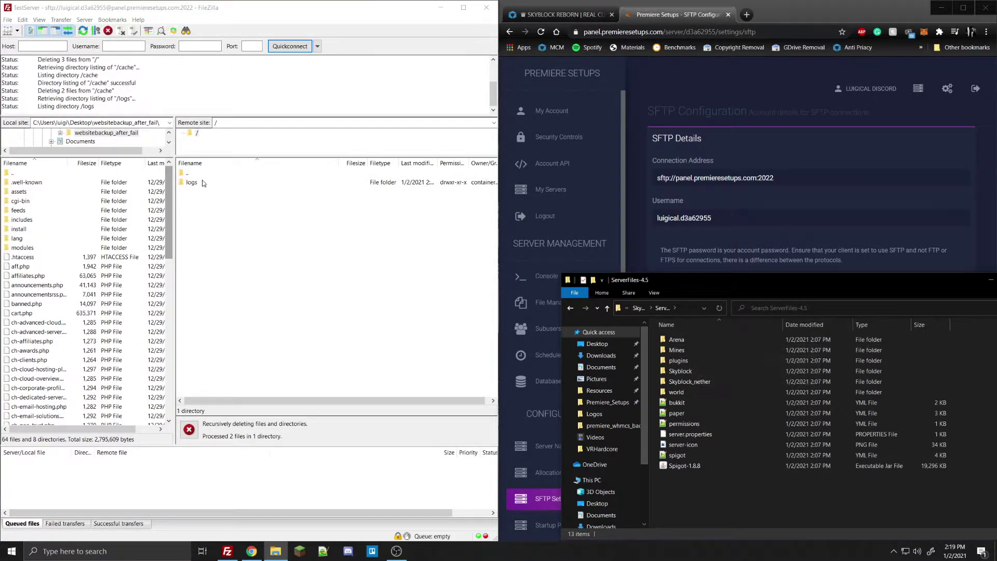
{"action": "left_click_drag", "start_coordinate": [718, 280], "coordinate": [622, 230]}
{"action": "key", "text": "BackSpace"}
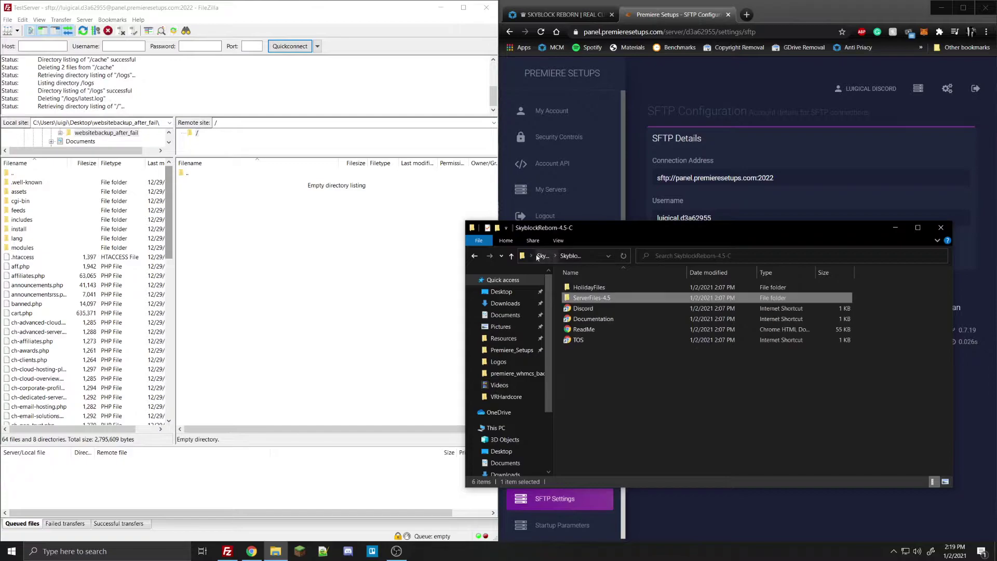
{"action": "double_click", "coordinate": [610, 301]}
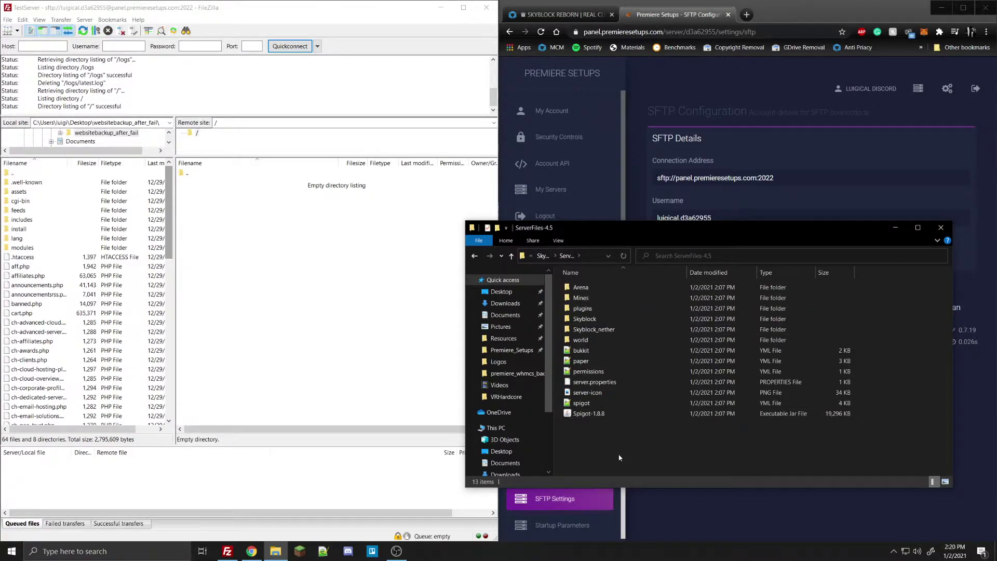
{"action": "key", "text": "ctrl+a"}
- Upload the 13 ServerFiles-4.5 items, from Arena to Spigot-1.8.8.jar, into the server root
{"action": "left_click_drag", "start_coordinate": [659, 348], "coordinate": [264, 294]}
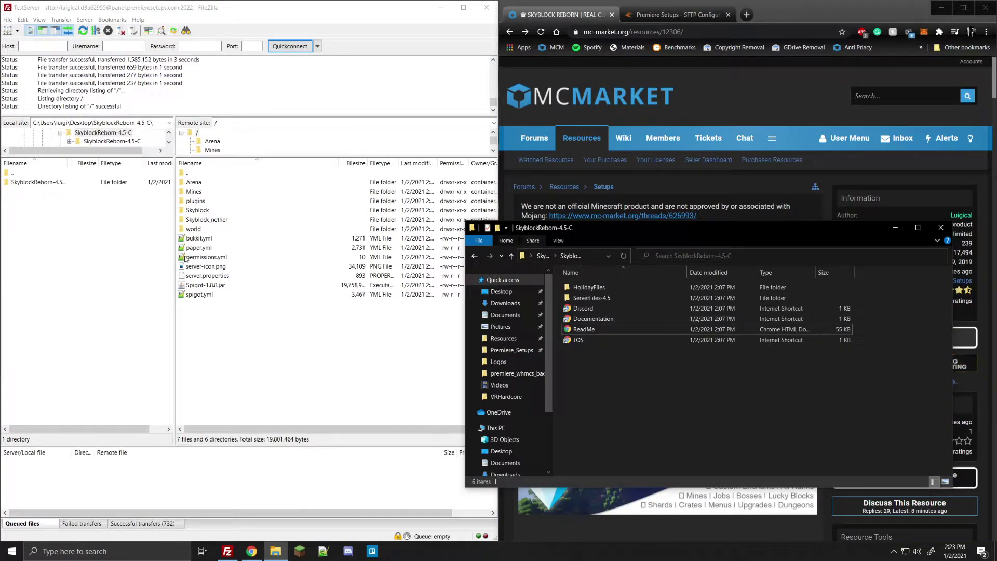
{"action": "left_click", "coordinate": [283, 320]}
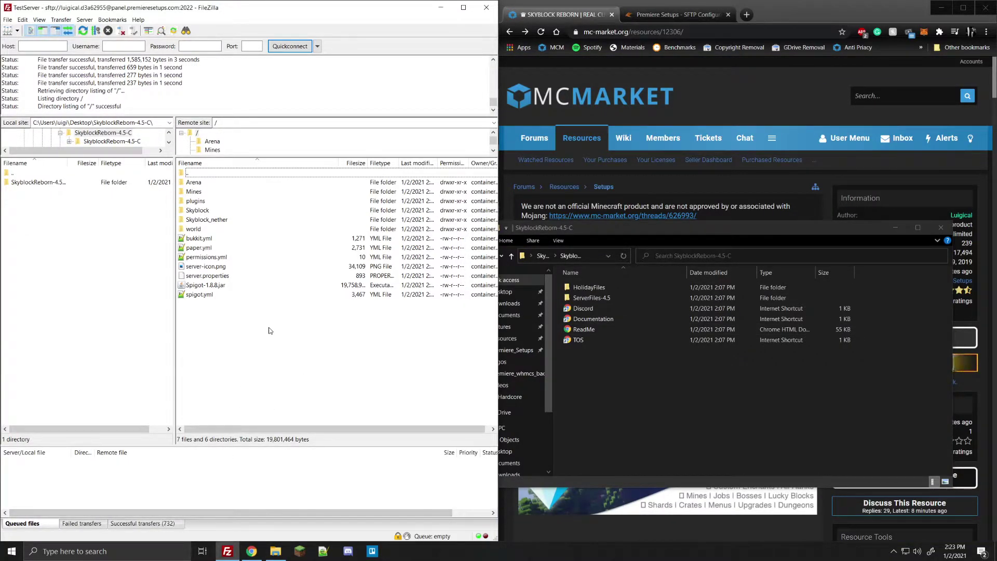
- Rename the uploaded Spigot-1.8.8.jar to server.jar
{"action": "left_click", "coordinate": [231, 286]}
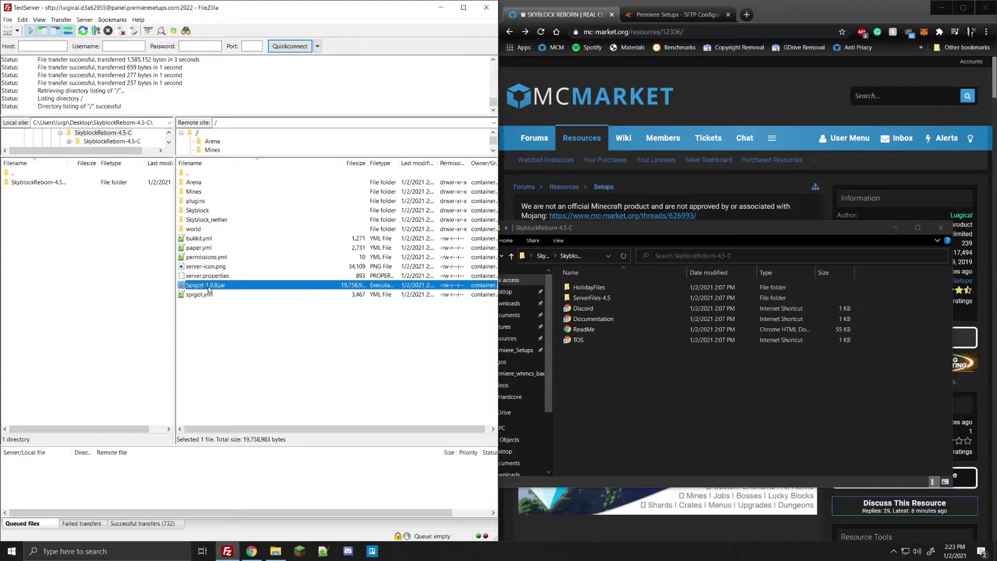
{"action": "right_click", "coordinate": [224, 289]}
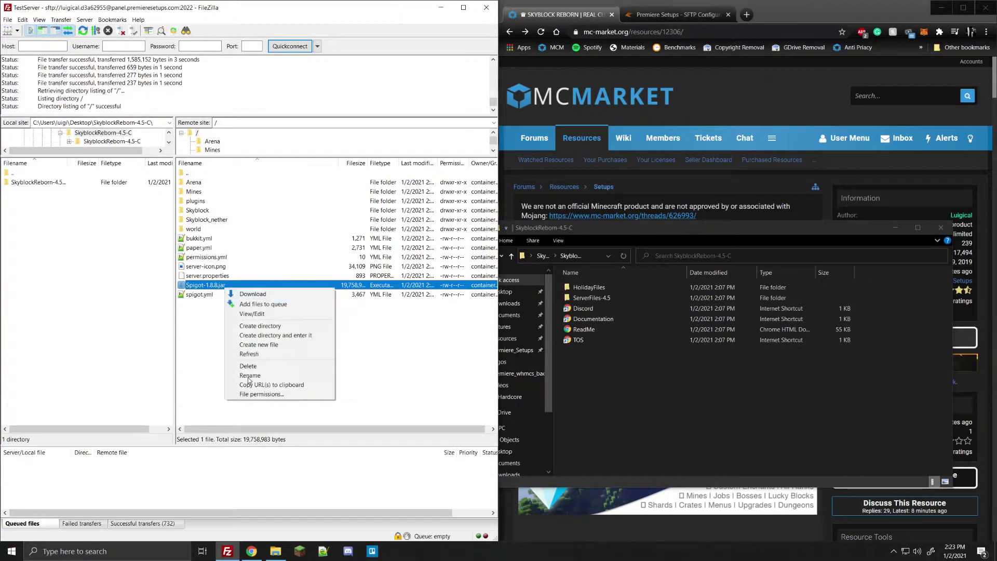
{"action": "left_click", "coordinate": [247, 366]}
{"action": "key", "text": "End"}
{"action": "key", "text": "Left"}
{"action": "key", "text": "Left"}
{"action": "key", "text": "Left"}
{"action": "key", "text": "Left"}
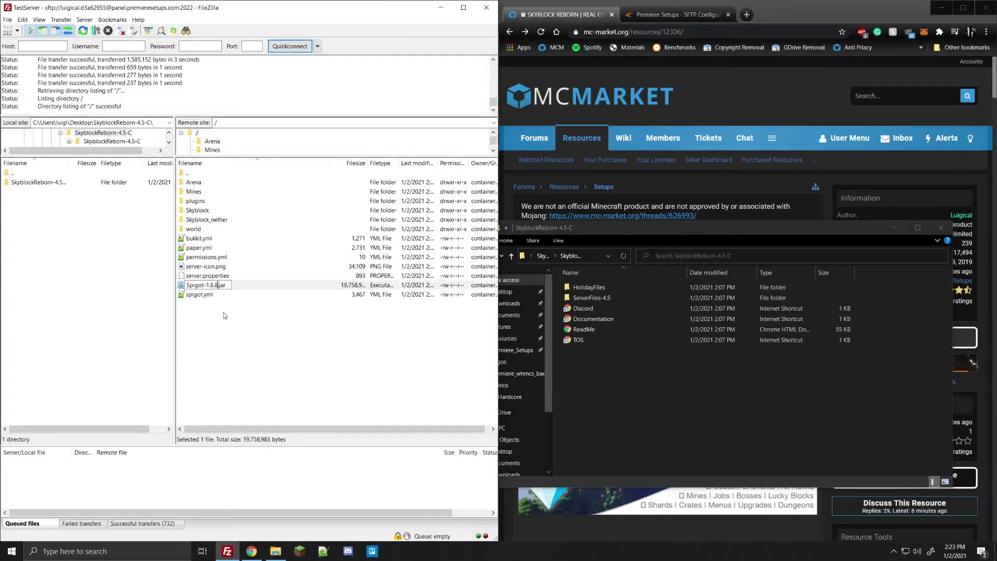
{"action": "key", "text": "BackSpace"}
{"action": "key", "text": "BackSpace"}
{"action": "key", "text": "BackSpace"}
{"action": "key", "text": "BackSpace"}
{"action": "key", "text": "BackSpace"}
{"action": "key", "text": "BackSpace"}
{"action": "key", "text": "BackSpace"}
{"action": "key", "text": "BackSpace"}
{"action": "key", "text": "BackSpace"}
{"action": "key", "text": "BackSpace"}
{"action": "key", "text": "BackSpace"}
{"action": "key", "text": "BackSpace"}
{"action": "type", "text": "server"}
{"action": "key", "text": "Return"}
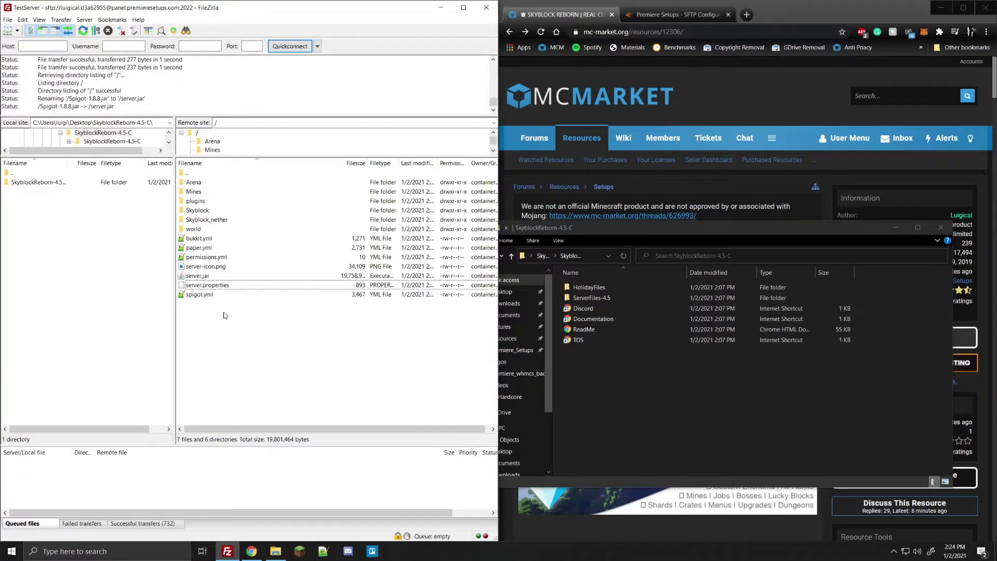
- Check server.jar, then open File Management in the Premiere Setups panel
{"action": "left_click", "coordinate": [216, 279]}
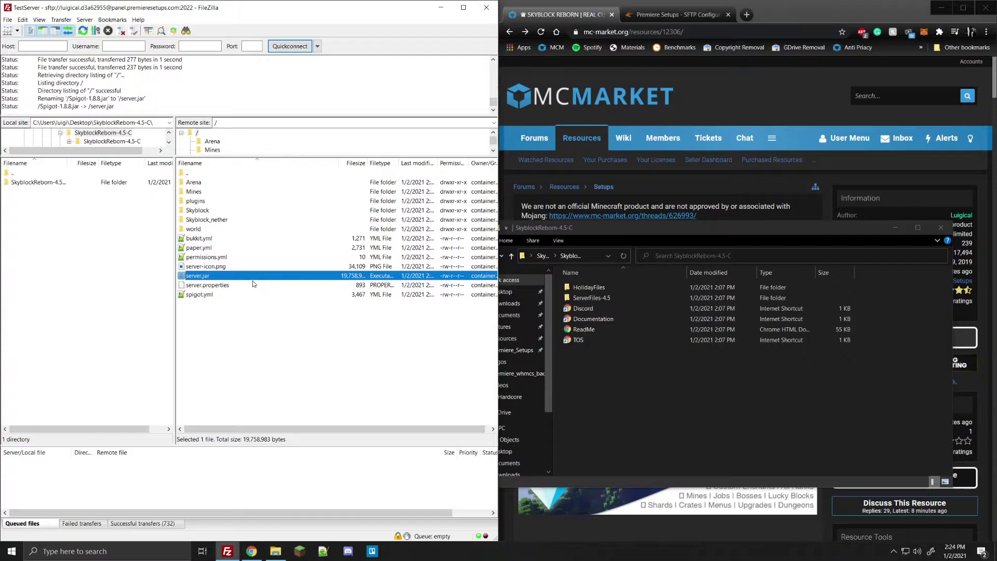
{"action": "left_click", "coordinate": [264, 363]}
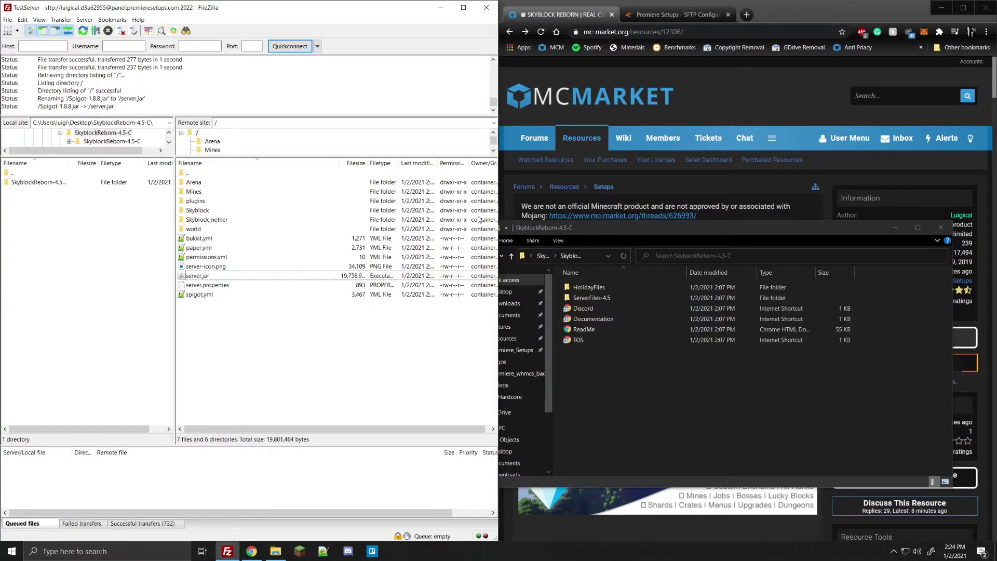
{"action": "left_click", "coordinate": [675, 15]}
{"action": "left_click", "coordinate": [565, 306]}
- Open the panel console, then go back to the Skyblock Reborn 4.5-C.1 resource page
{"action": "left_click", "coordinate": [557, 278]}
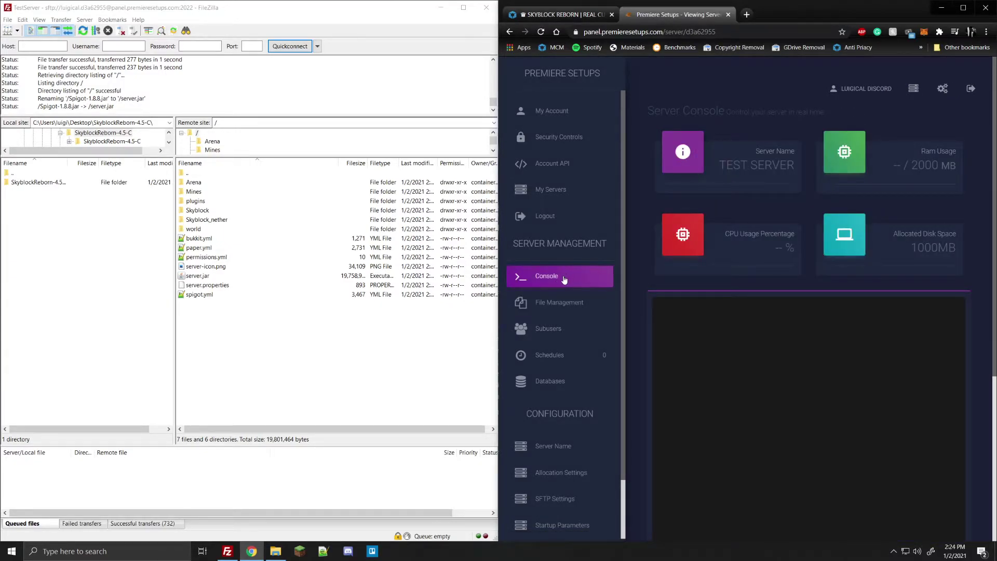
{"action": "left_click", "coordinate": [362, 332]}
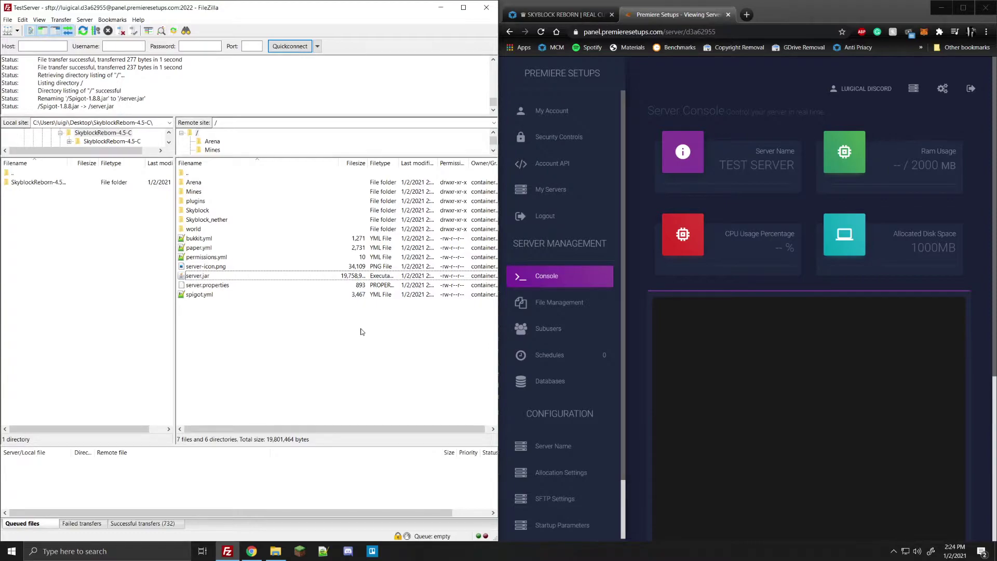
{"action": "left_click", "coordinate": [576, 20]}
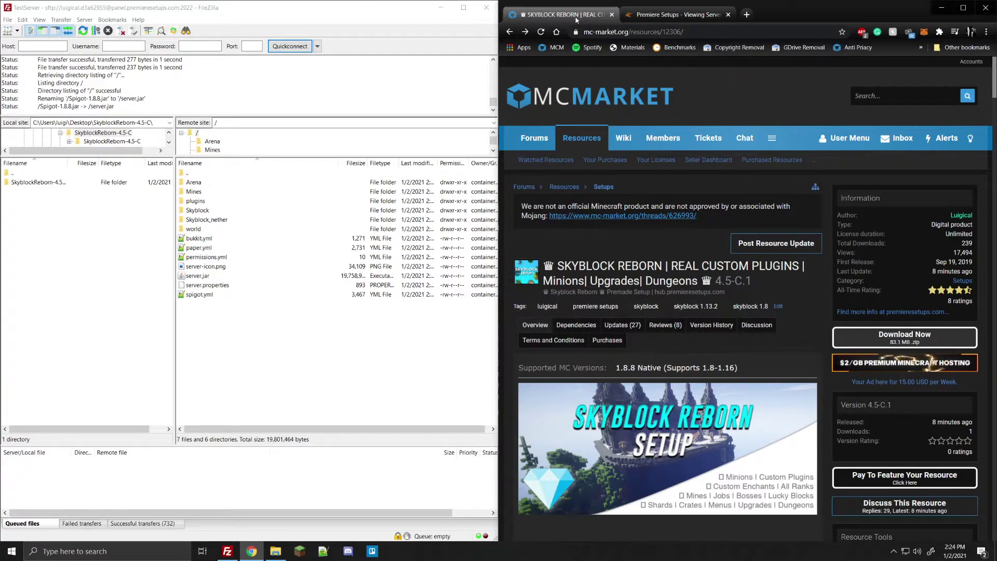
- Check the resource's Dependencies tab and open the Citizens2 Jenkins page in a new tab
{"action": "scroll", "coordinate": [596, 288], "scroll_direction": "down", "scroll_amount": 1}
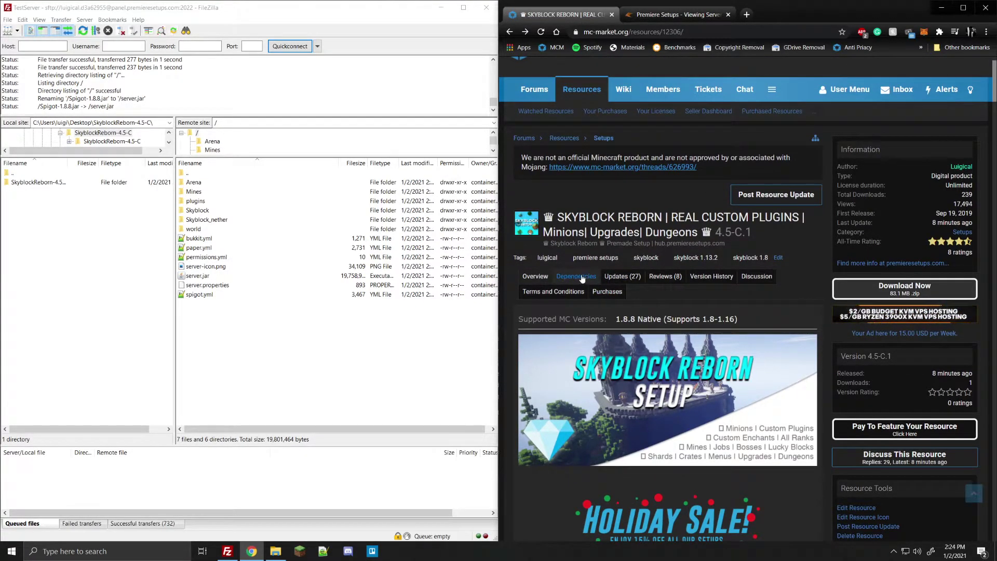
{"action": "left_click", "coordinate": [576, 279]}
{"action": "scroll", "coordinate": [579, 260], "scroll_direction": "down", "scroll_amount": 1}
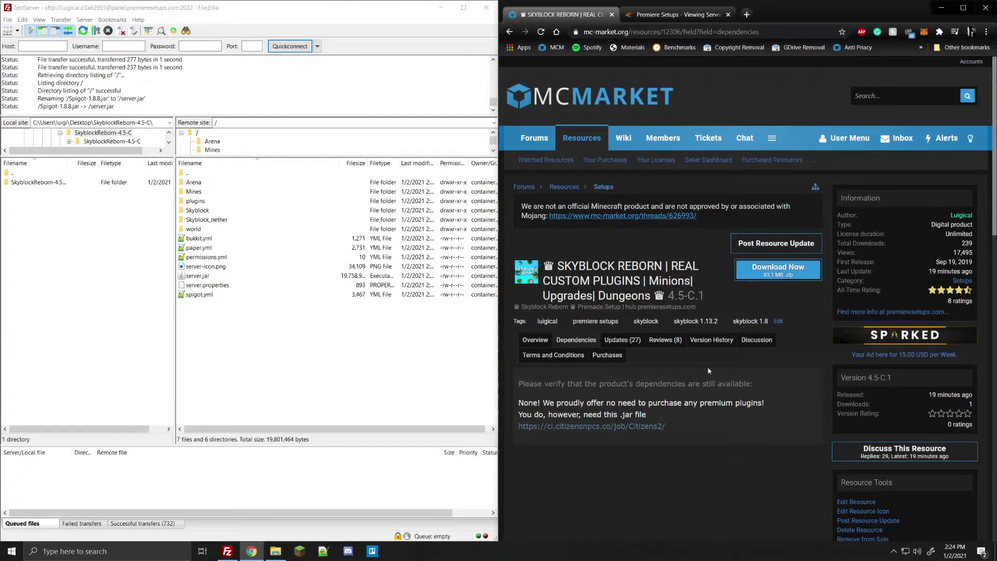
{"action": "scroll", "coordinate": [572, 363], "scroll_direction": "down", "scroll_amount": 1}
{"action": "left_click", "coordinate": [563, 379]}
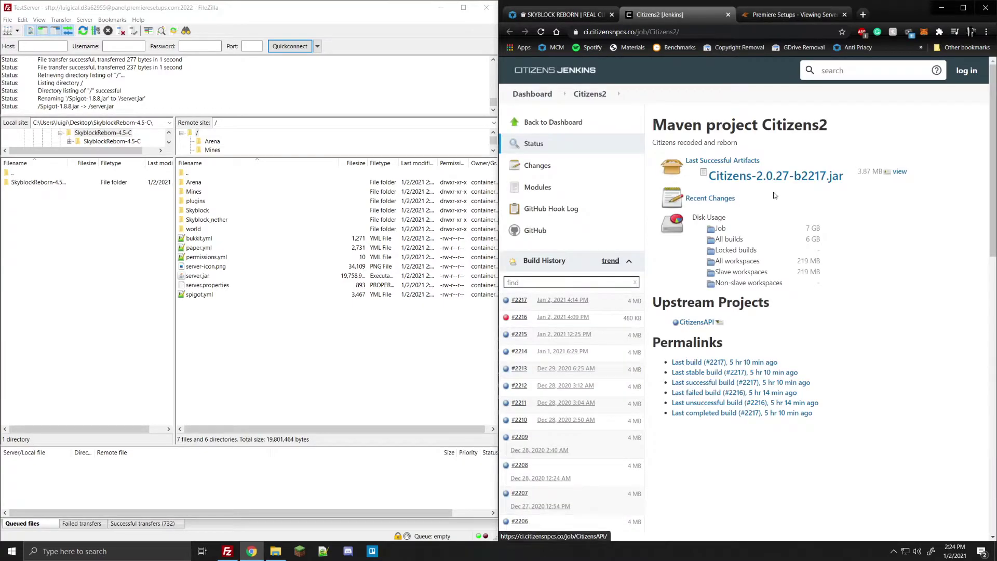
- Download Citizens-2.0.27-b2217.jar and upload it into the server's /plugins folder
{"action": "left_click", "coordinate": [776, 176]}
{"action": "left_click", "coordinate": [682, 529]}
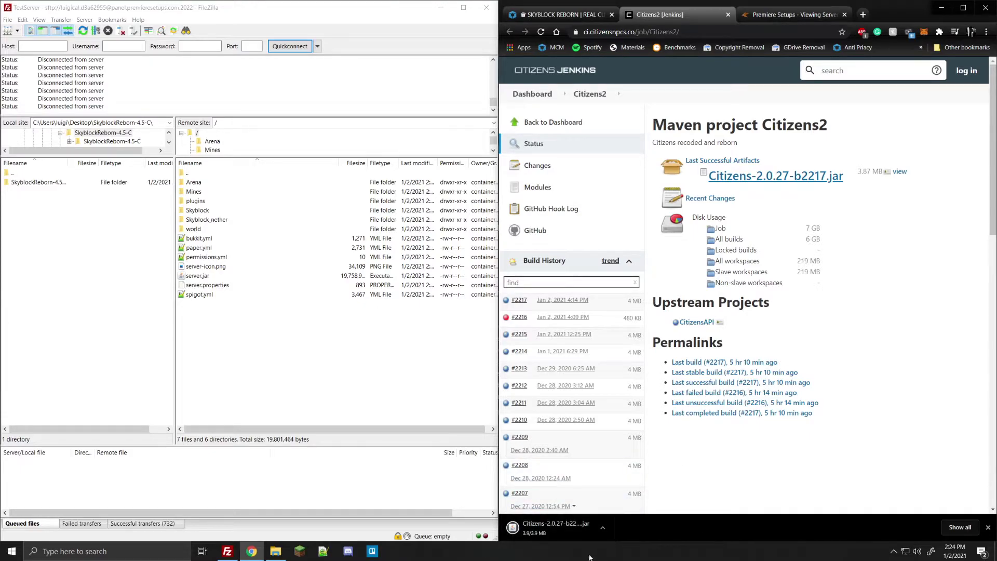
{"action": "double_click", "coordinate": [207, 202]}
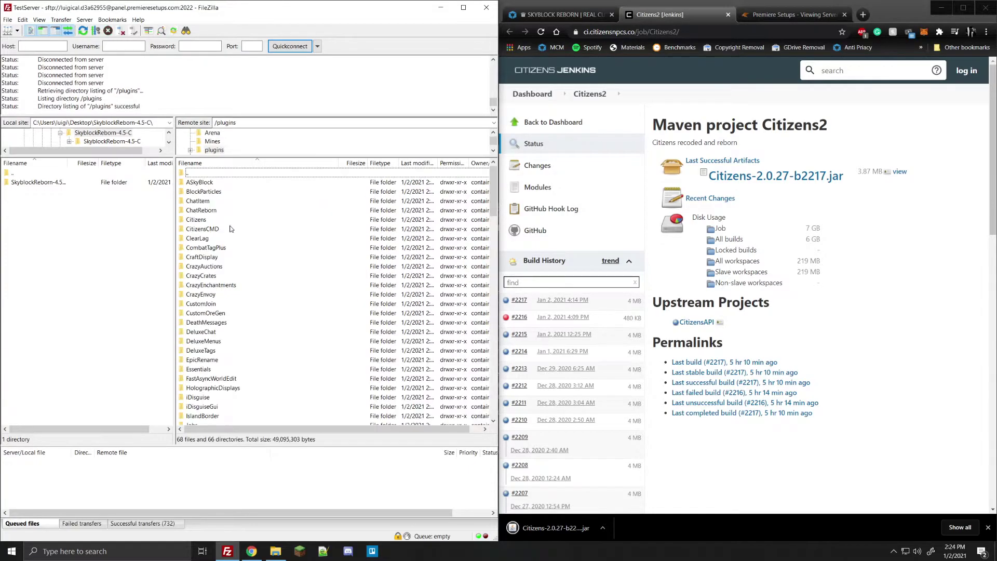
{"action": "scroll", "coordinate": [314, 324], "scroll_direction": "down", "scroll_amount": 12}
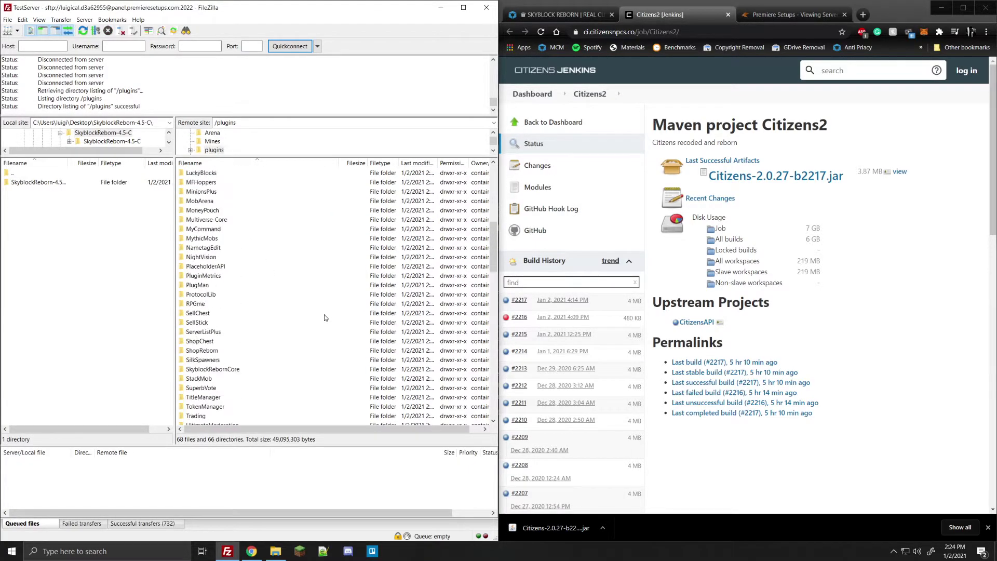
{"action": "left_click_drag", "start_coordinate": [550, 528], "coordinate": [270, 416]}
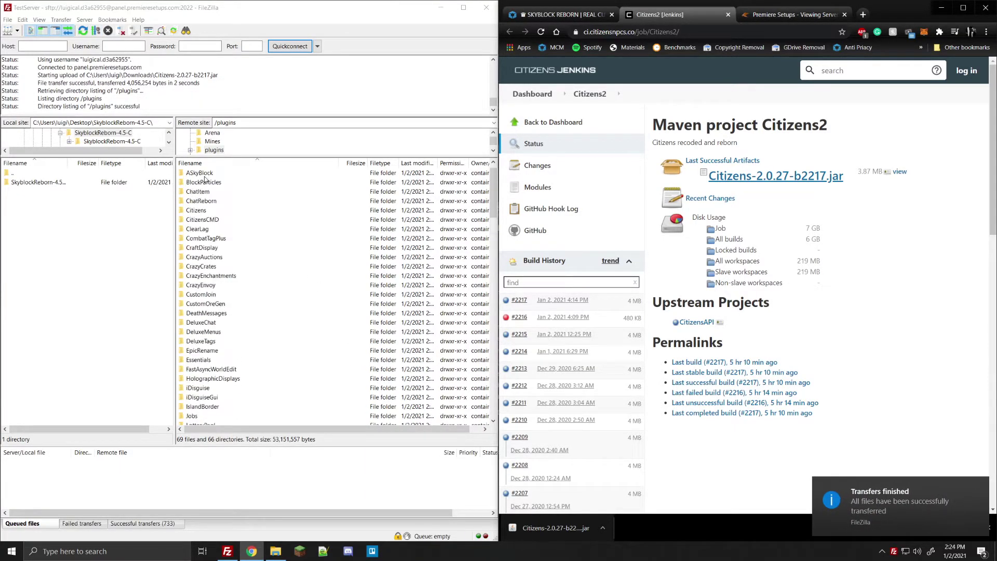
{"action": "double_click", "coordinate": [203, 173]}
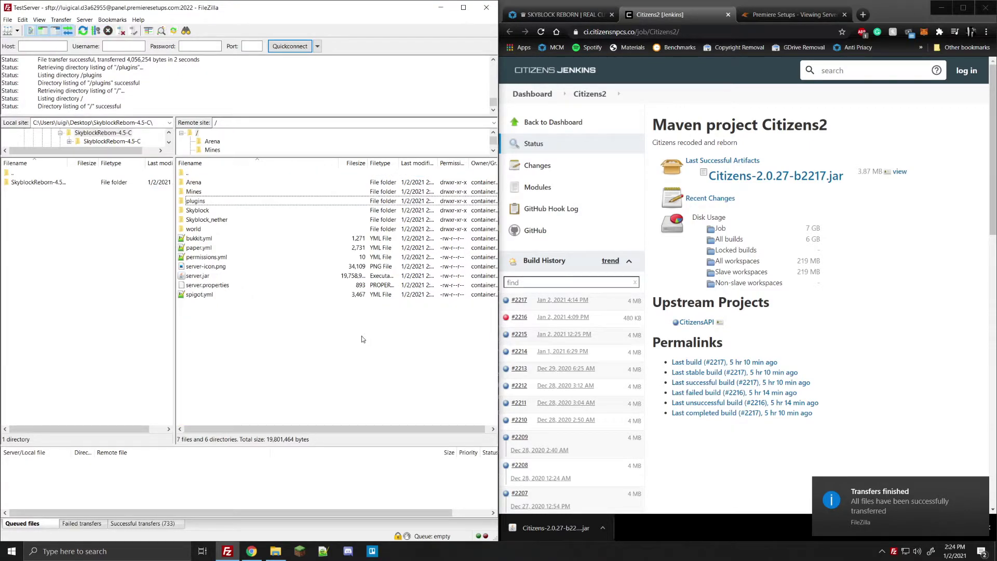
- Maximize the Premiere Setups console and start the TEST SERVER
{"action": "left_click", "coordinate": [795, 14]}
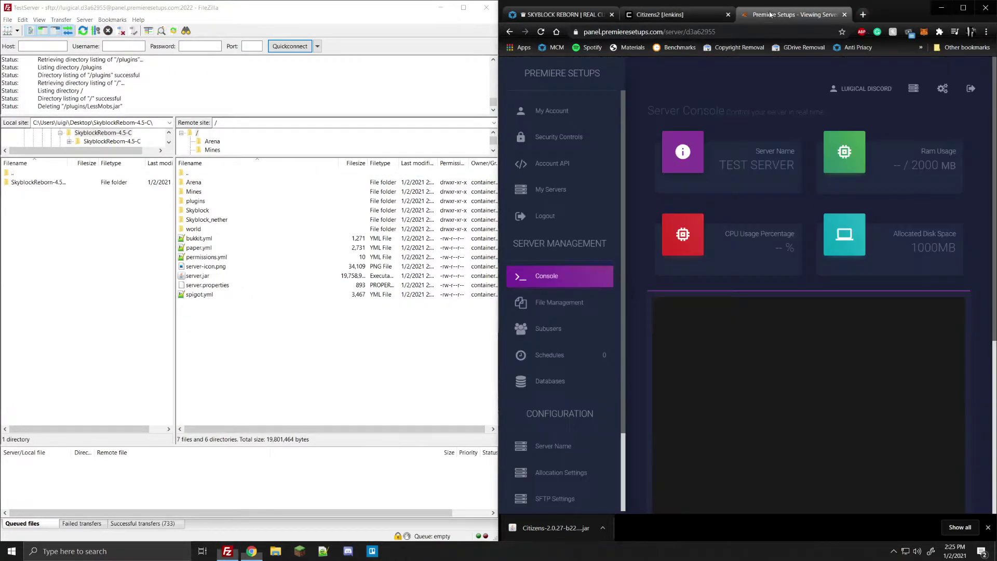
{"action": "double_click", "coordinate": [902, 15]}
{"action": "scroll", "coordinate": [543, 289], "scroll_direction": "down", "scroll_amount": 3}
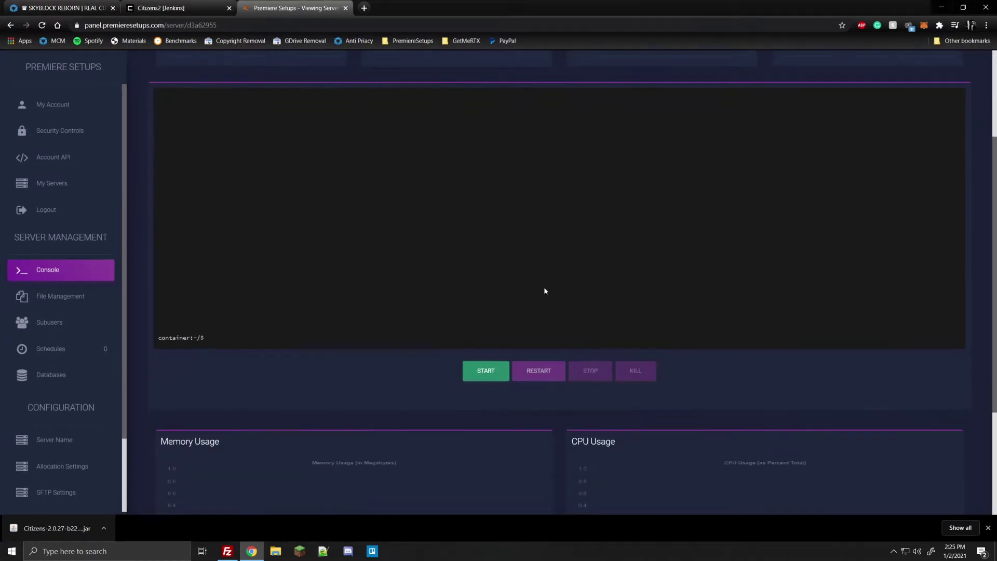
{"action": "left_click", "coordinate": [986, 528]}
{"action": "left_click", "coordinate": [480, 371]}
{"action": "scroll", "coordinate": [352, 369], "scroll_direction": "up", "scroll_amount": 1}
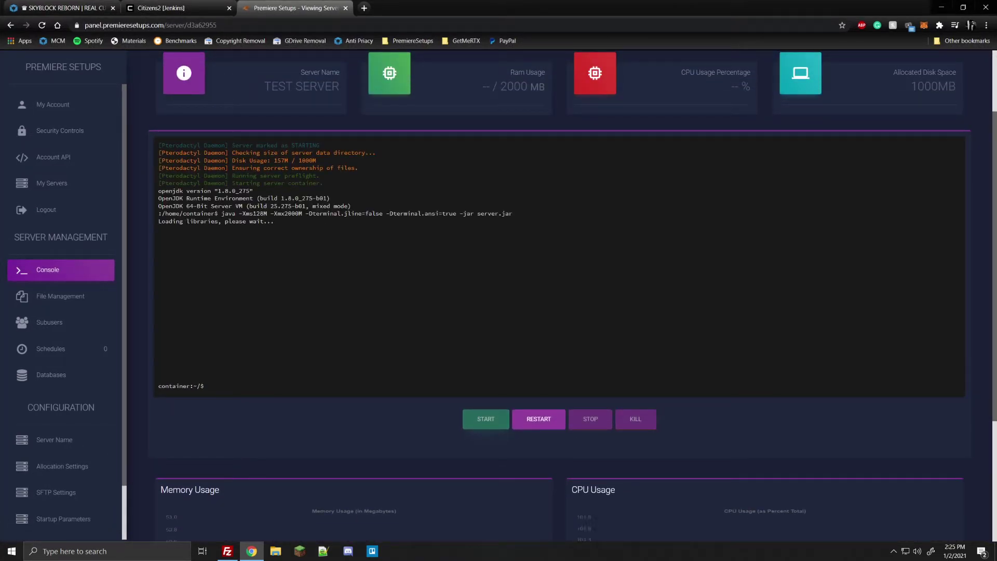
{"action": "left_click_drag", "start_coordinate": [477, 213], "coordinate": [520, 216]}
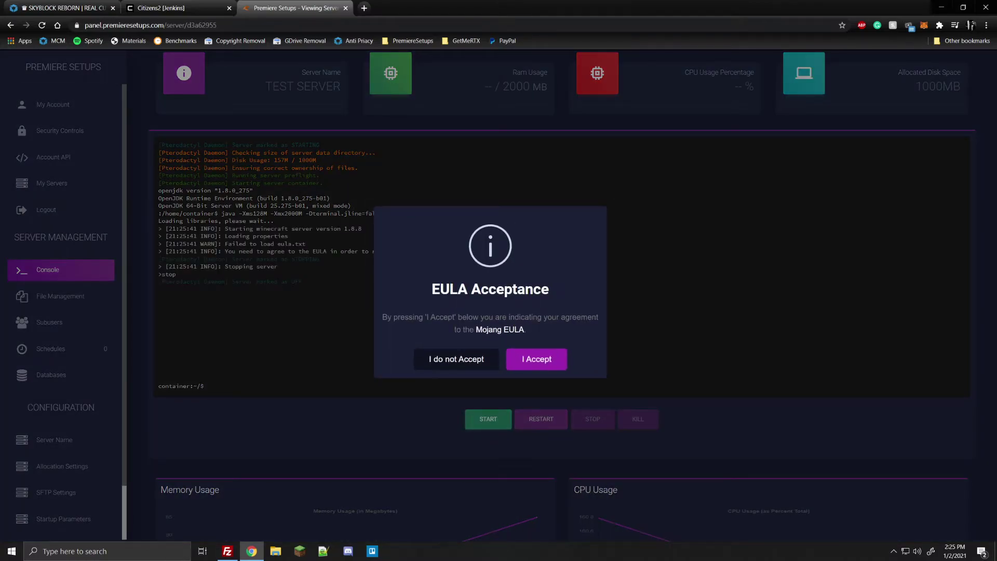
- Accept the Mojang EULA and confirm so the server restarts with plugins loaded
{"action": "left_click", "coordinate": [534, 361]}
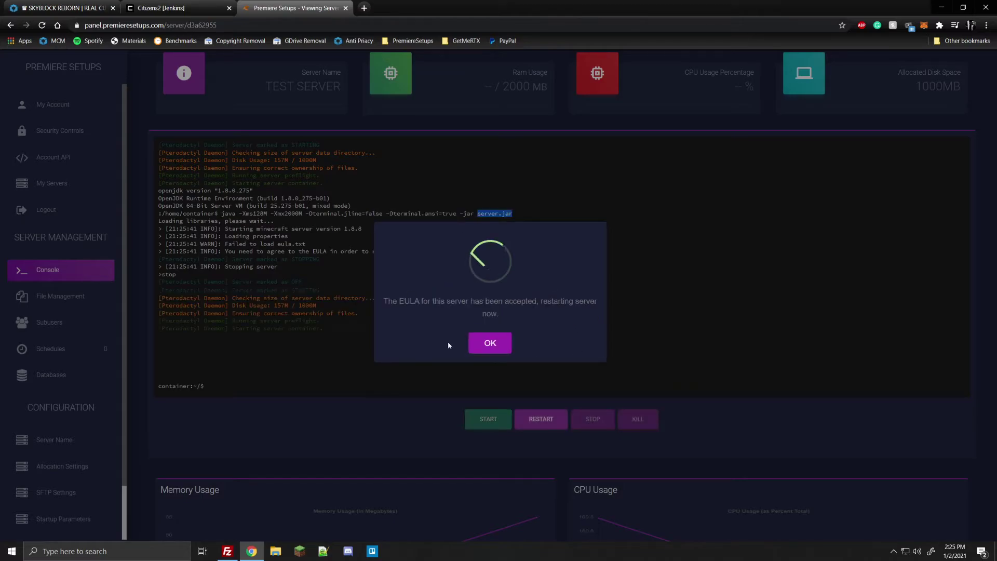
{"action": "left_click", "coordinate": [480, 345]}
{"action": "scroll", "coordinate": [471, 346], "scroll_direction": "down", "scroll_amount": 1}
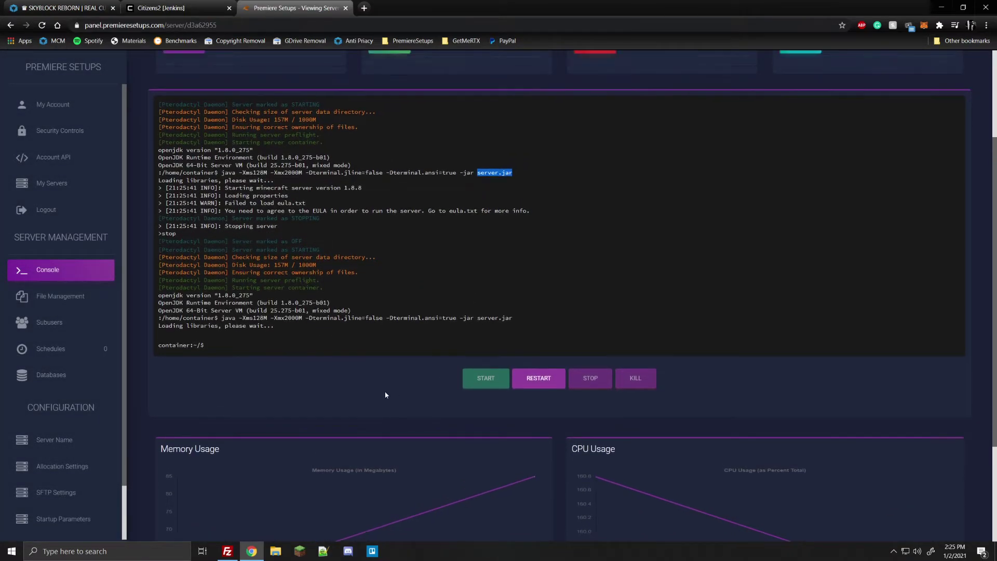
{"action": "scroll", "coordinate": [385, 394], "scroll_direction": "up", "scroll_amount": 3}
{"action": "scroll", "coordinate": [390, 392], "scroll_direction": "down", "scroll_amount": 1}
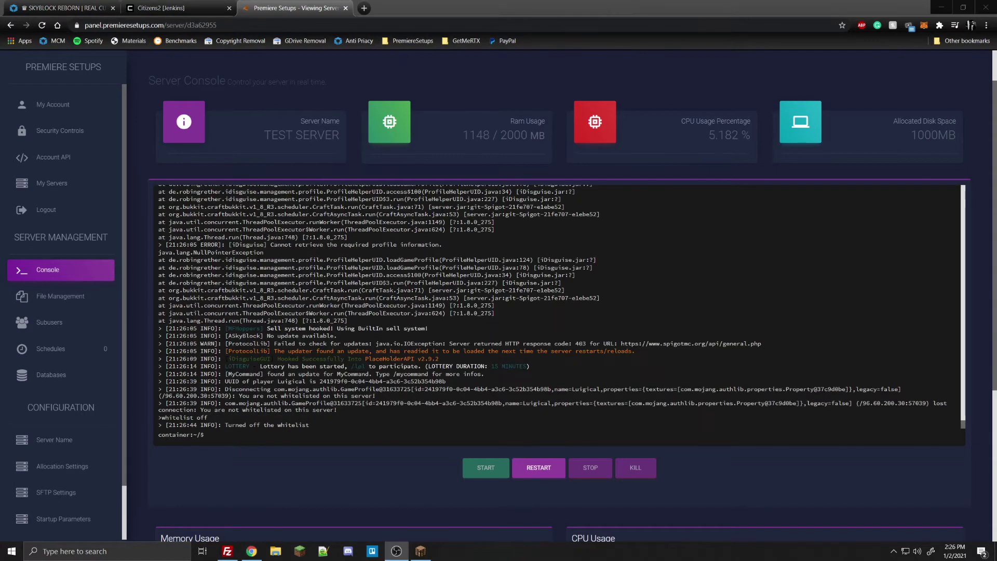
- Open Minecraft's Direct Connect screen with the test server's address in the Server Address field
{"action": "key", "text": "alt+Tab"}
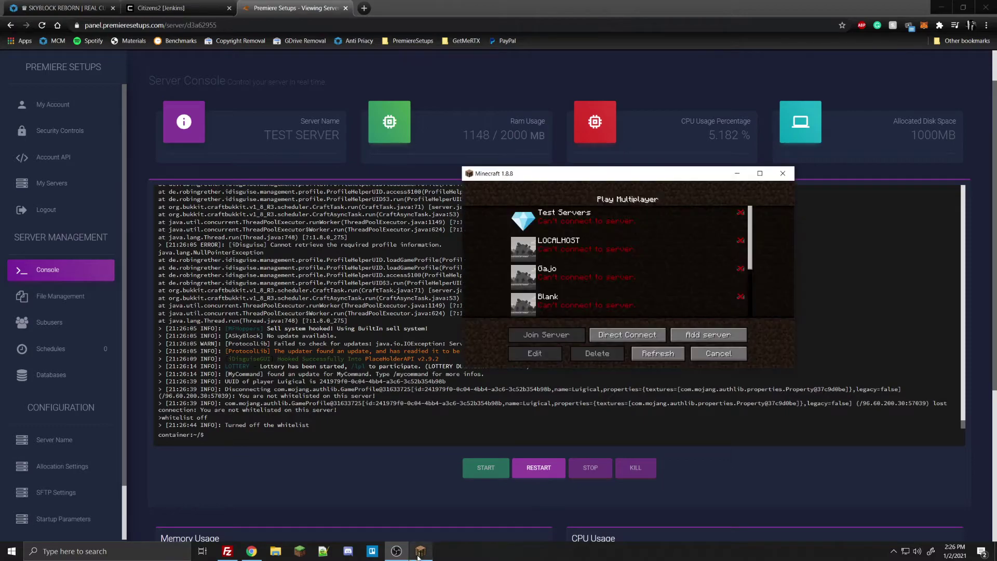
{"action": "left_click", "coordinate": [625, 334]}
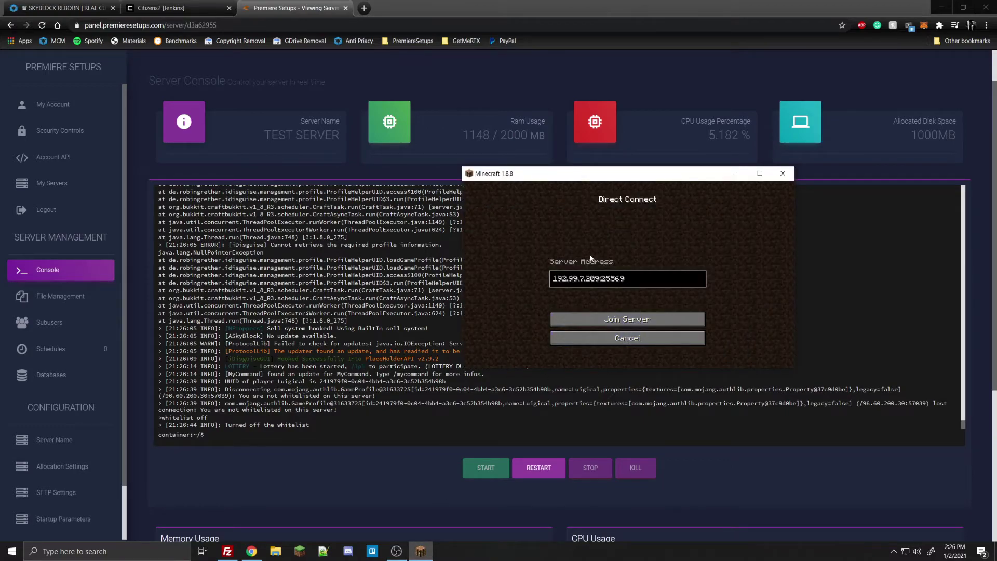
{"action": "key", "text": "ctrl+a"}
{"action": "type", "text": "192.99.7.209:25569"}
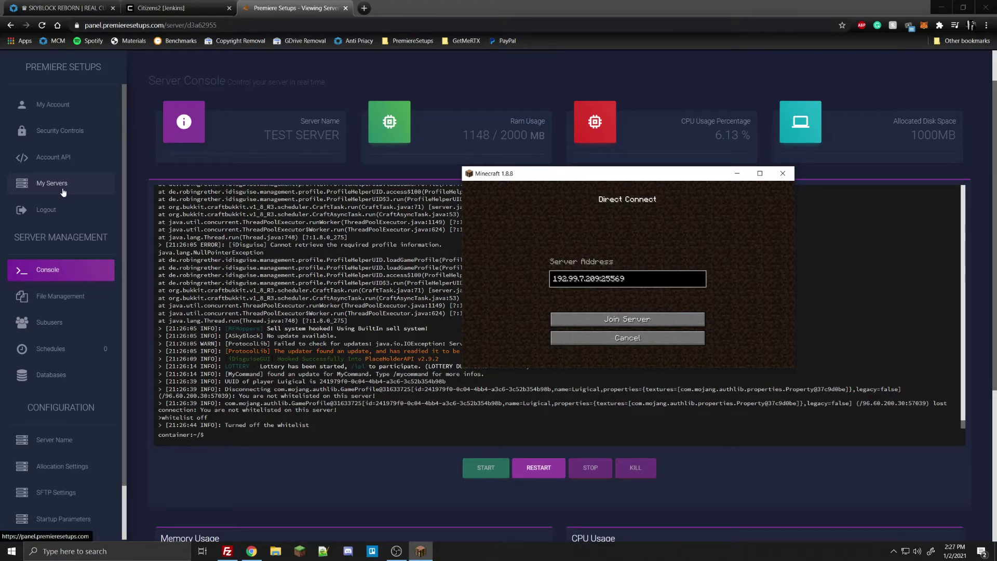
- Check the server name settings in the Premiere Setups console, then return to Minecraft
{"action": "left_click", "coordinate": [59, 444]}
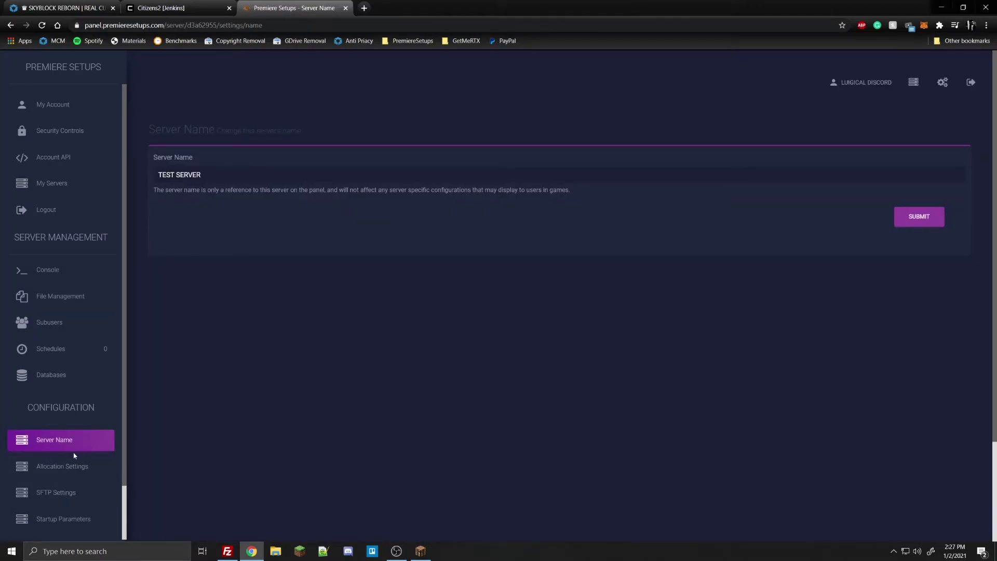
{"action": "left_click", "coordinate": [44, 269]}
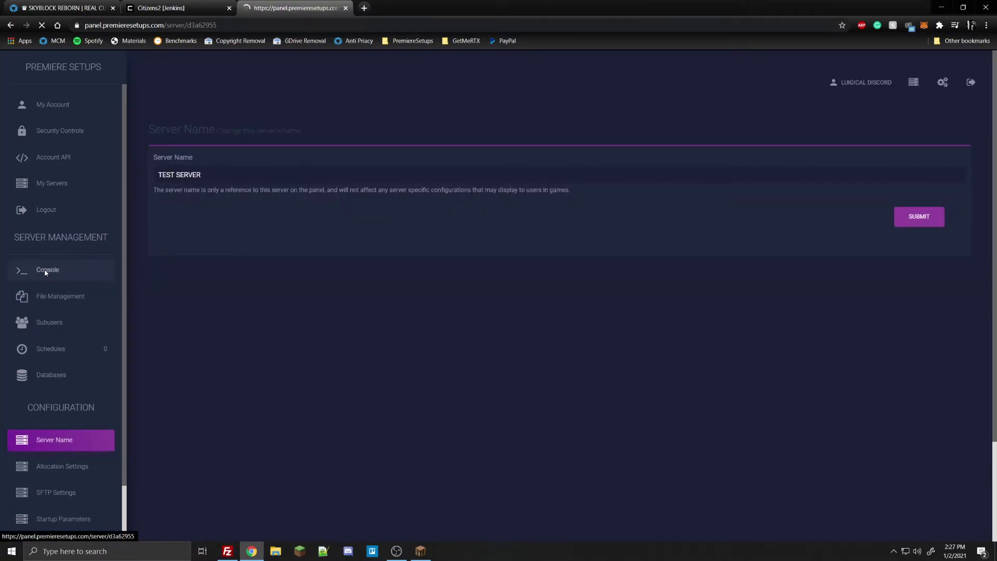
{"action": "left_click", "coordinate": [420, 550]}
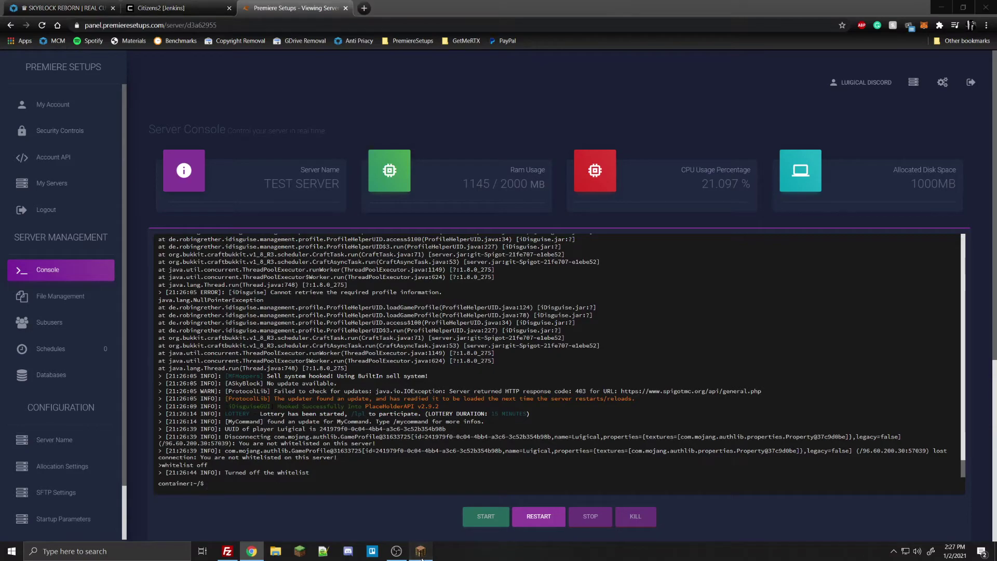
- Join the Skyblock Reborn server and equip all four starter armour pieces from the hotbar
{"action": "left_click", "coordinate": [478, 314]}
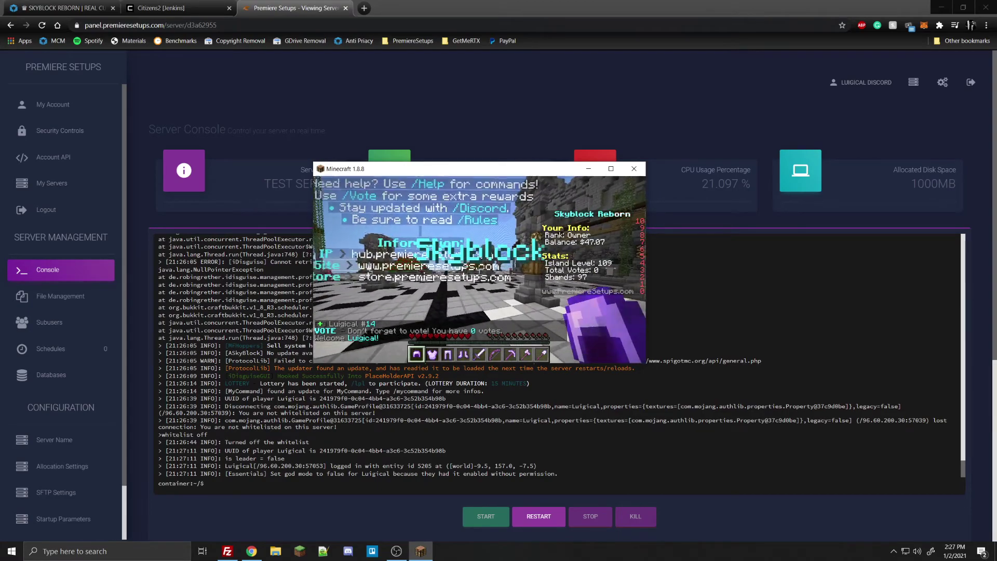
{"action": "right_click", "coordinate": [479, 269]}
{"action": "scroll", "coordinate": [478, 269], "scroll_direction": "down", "scroll_amount": 1}
{"action": "right_click", "coordinate": [479, 269]}
{"action": "scroll", "coordinate": [479, 269], "scroll_direction": "down", "scroll_amount": 1}
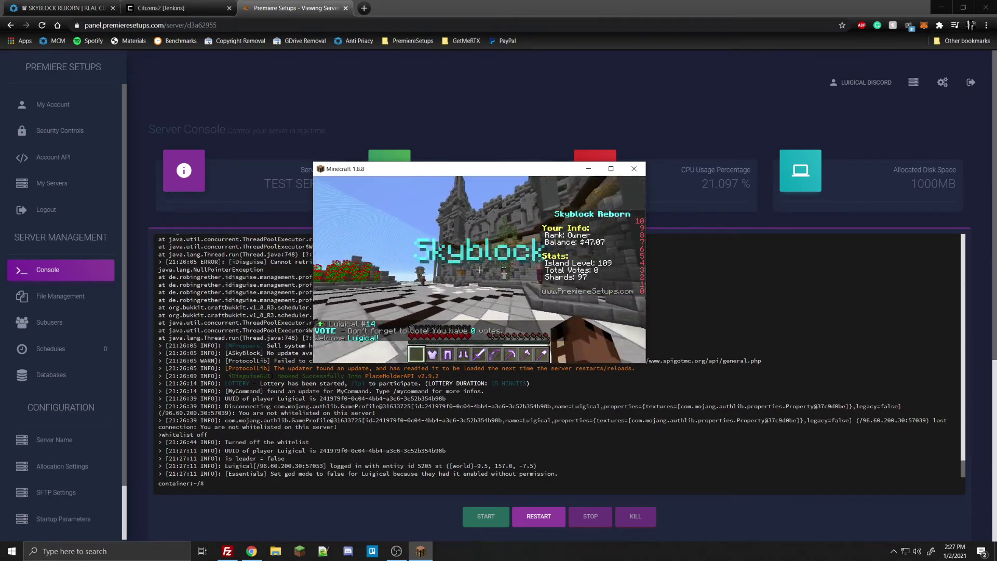
{"action": "right_click", "coordinate": [479, 269]}
{"action": "scroll", "coordinate": [478, 269], "scroll_direction": "down", "scroll_amount": 1}
{"action": "right_click", "coordinate": [479, 269]}
- Walk across the spawn plaza toward the purple portal
{"action": "key", "text": "w"}
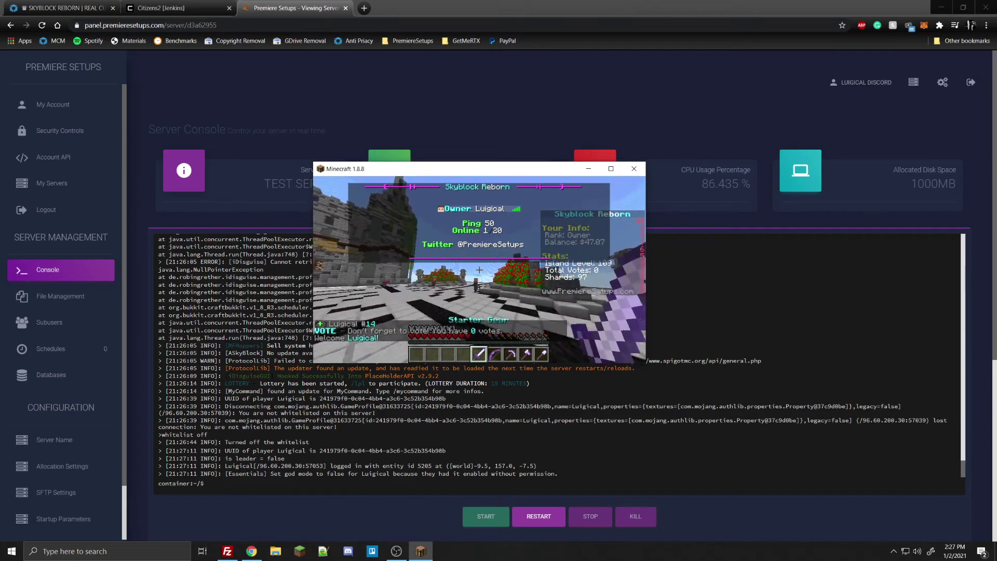
{"action": "key", "text": "w"}
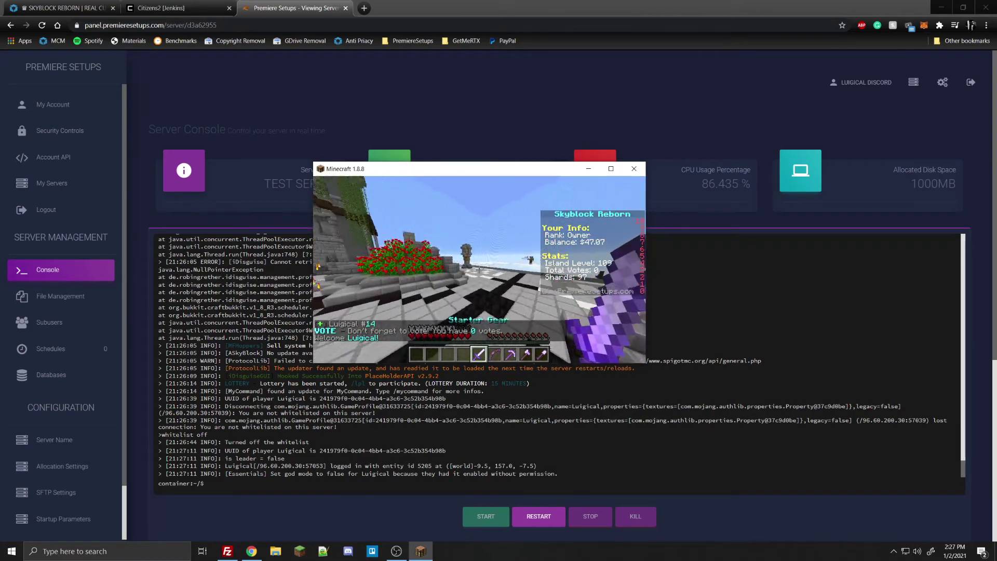
{"action": "scroll", "coordinate": [479, 269], "scroll_direction": "down", "scroll_amount": 1}
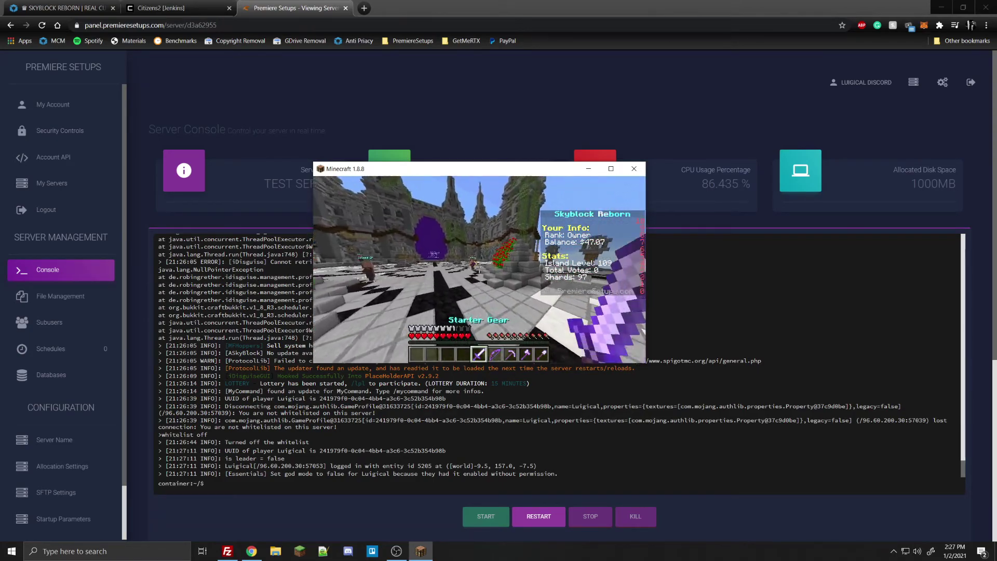
{"action": "key", "text": "w"}
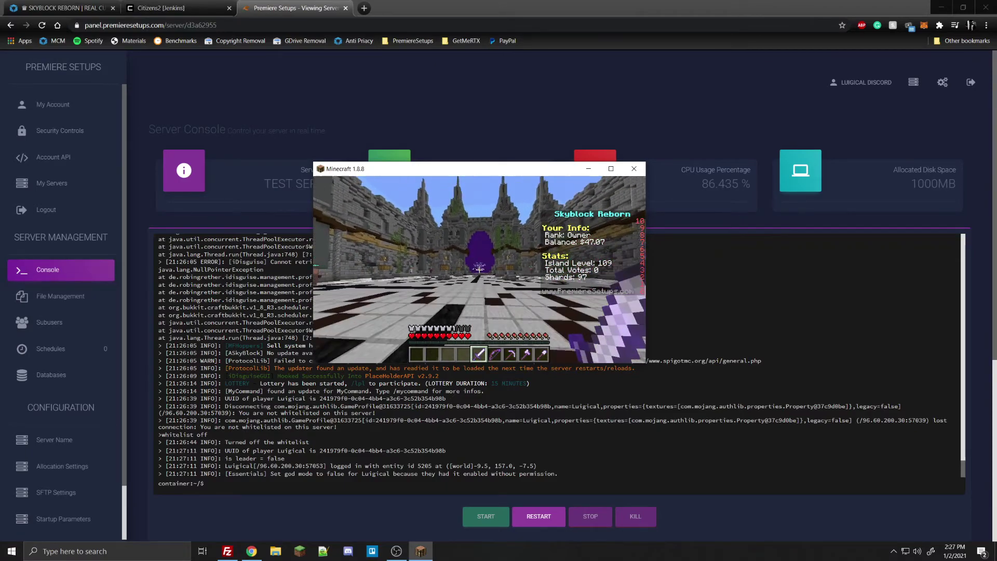
{"action": "key", "text": "w"}
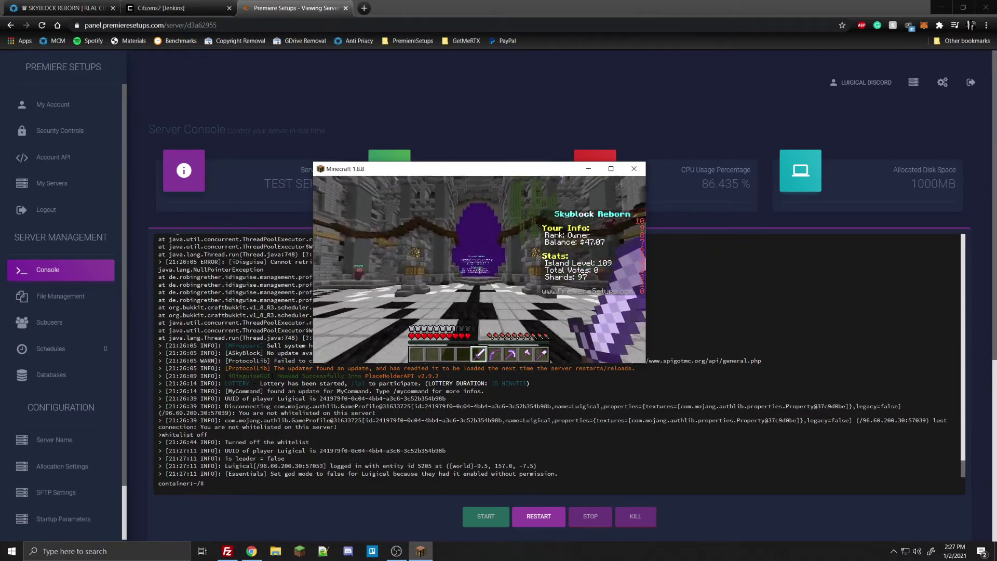
{"action": "scroll", "coordinate": [479, 269], "scroll_direction": "up", "scroll_amount": 1}
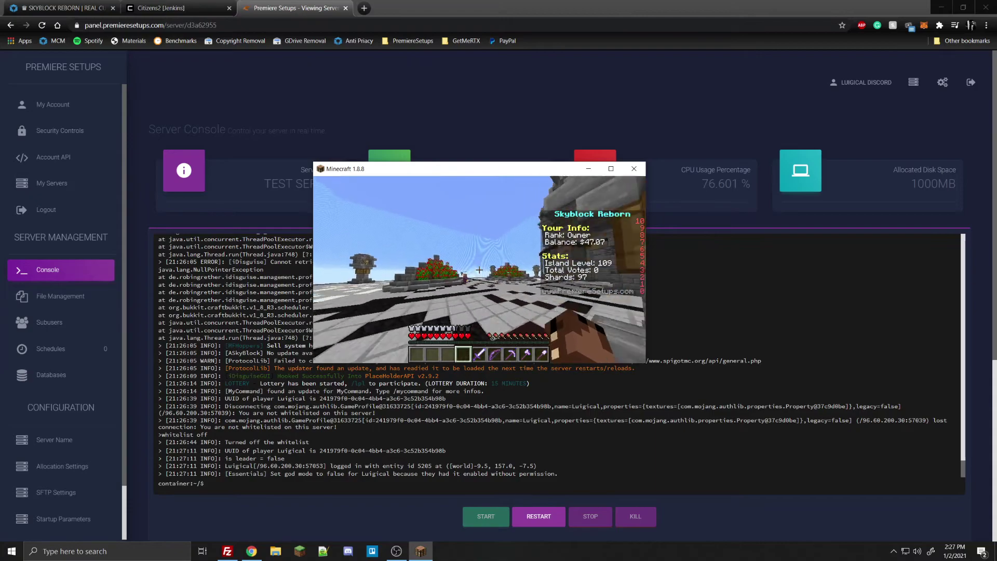